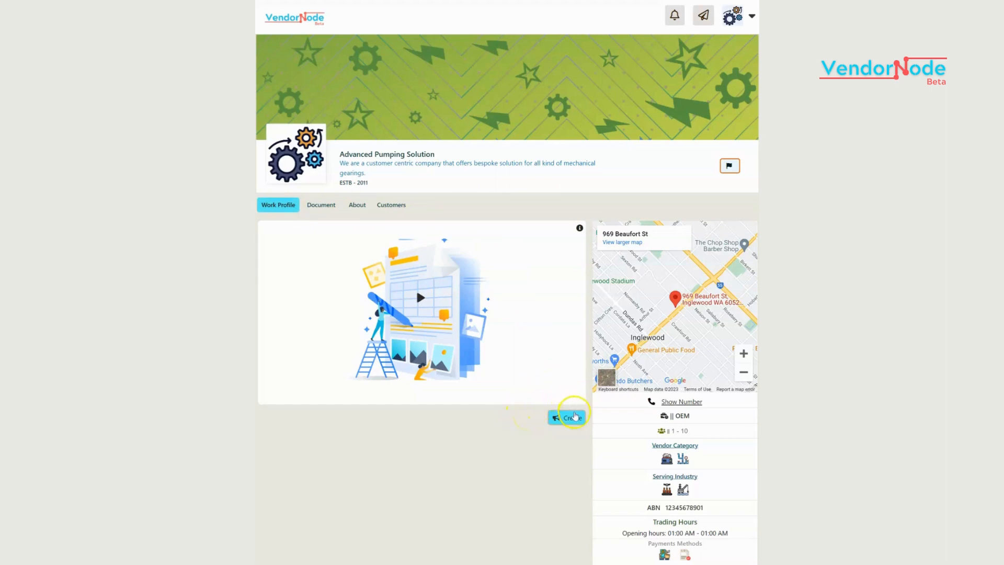
Step: Start a new work profile post, checking the post type definitions, and set its type to Project
{"action": "left_click", "coordinate": [573, 419]}
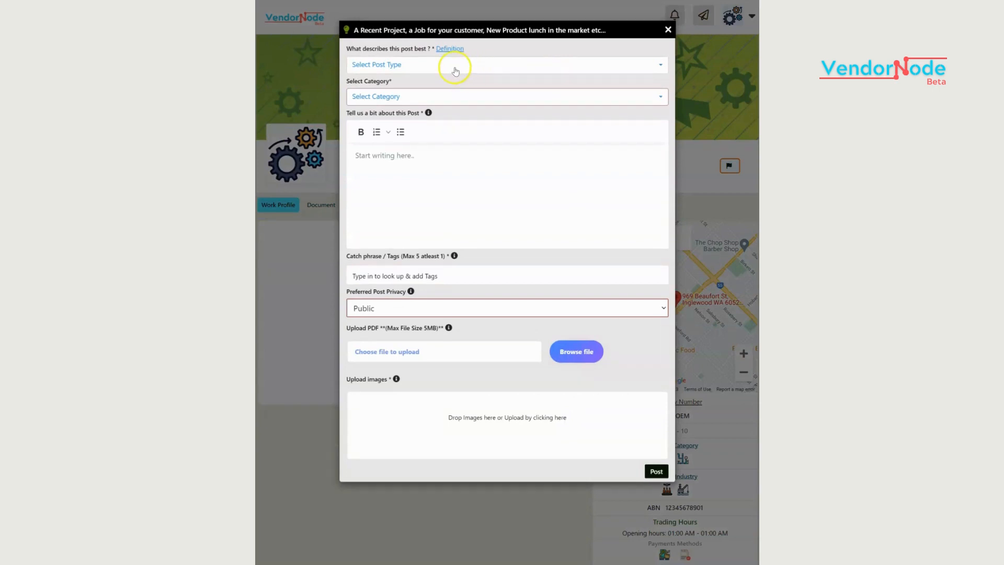
{"action": "left_click", "coordinate": [506, 72]}
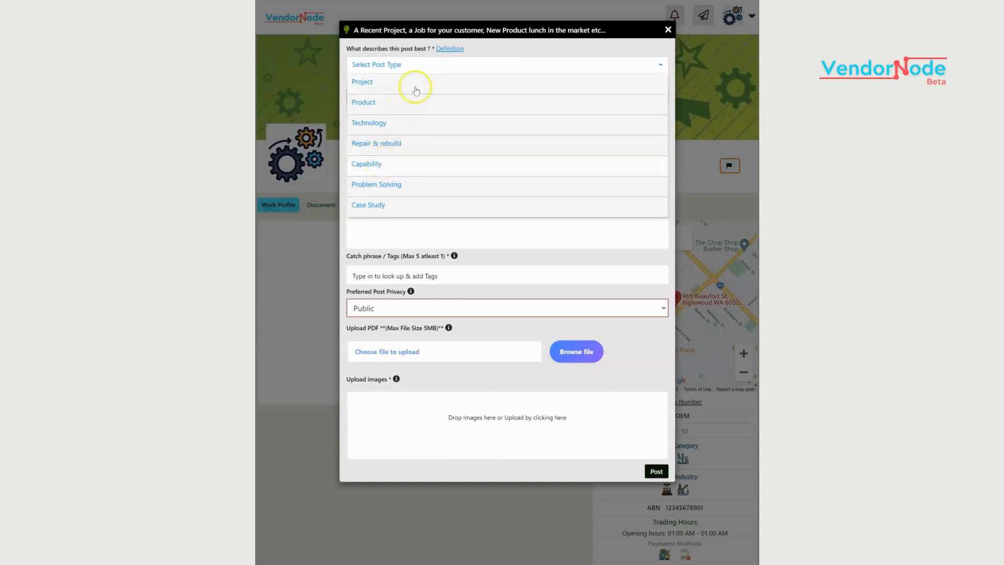
{"action": "left_click", "coordinate": [448, 48]}
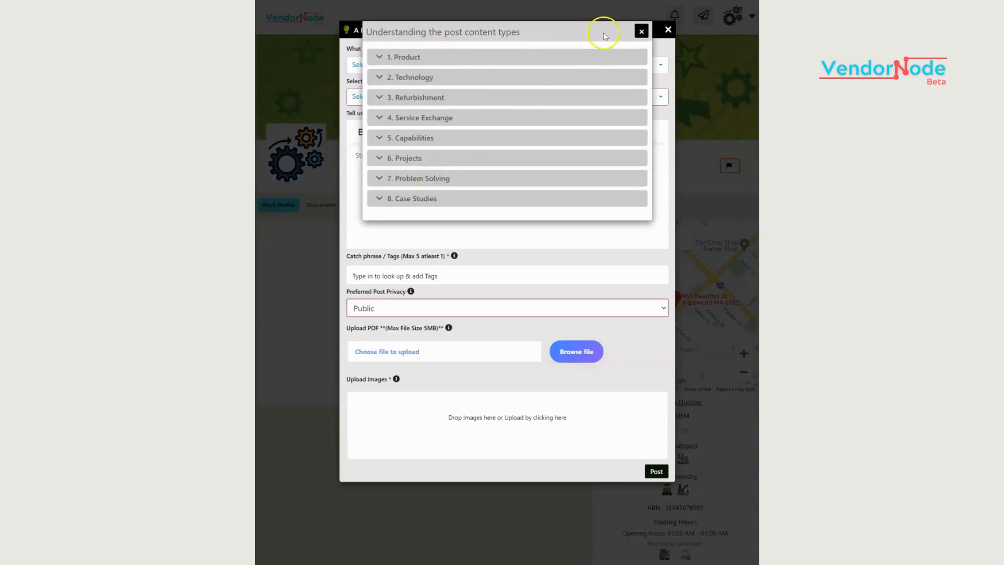
{"action": "left_click", "coordinate": [639, 32]}
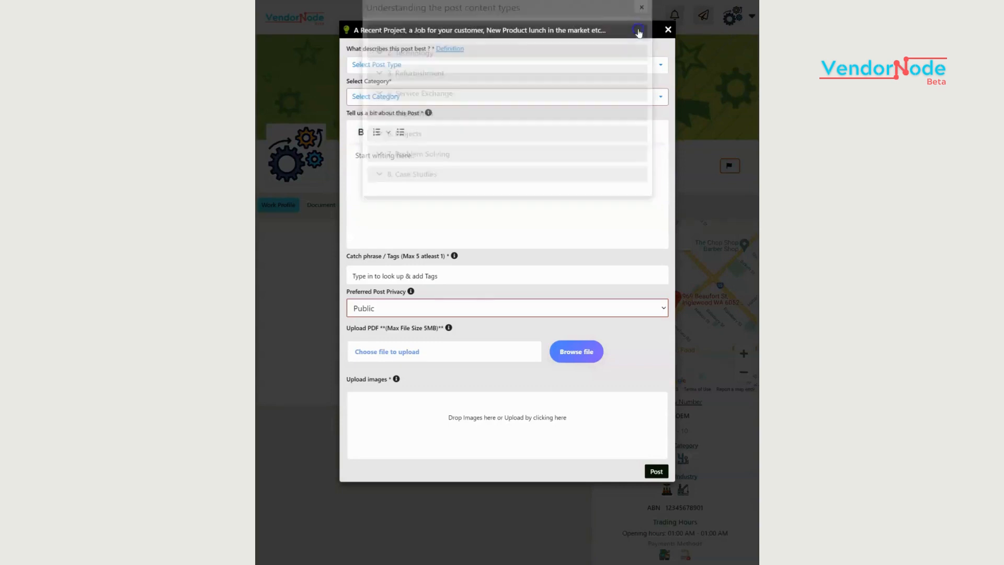
{"action": "left_click", "coordinate": [430, 65]}
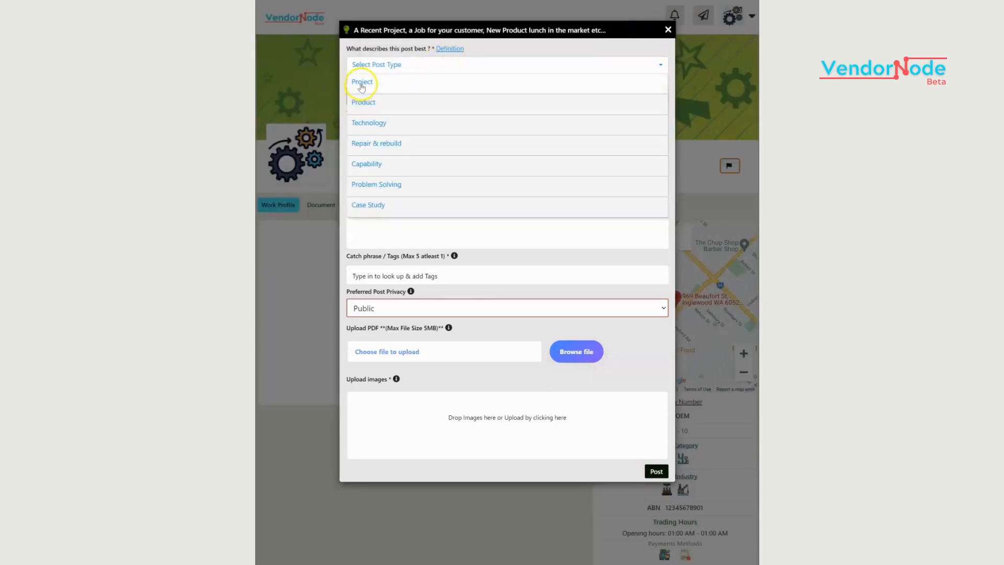
{"action": "left_click", "coordinate": [360, 83]}
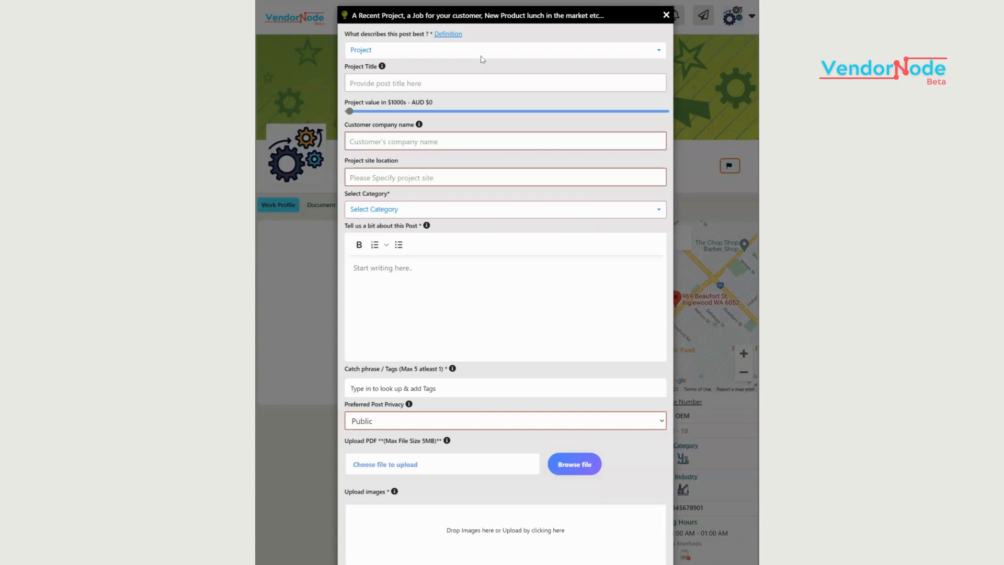
Step: Title the project "Fire suppression pumping system" and set its value to AUD $180,000
{"action": "left_click", "coordinate": [390, 81]}
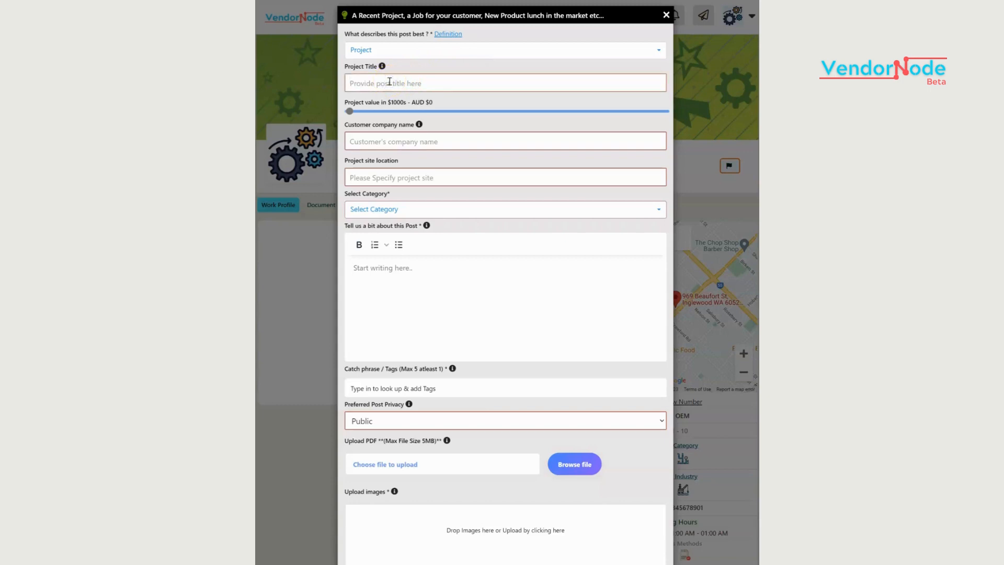
{"action": "type", "text": "Fire suppression pumping system"}
{"action": "left_click_drag", "start_coordinate": [349, 111], "coordinate": [360, 111]}
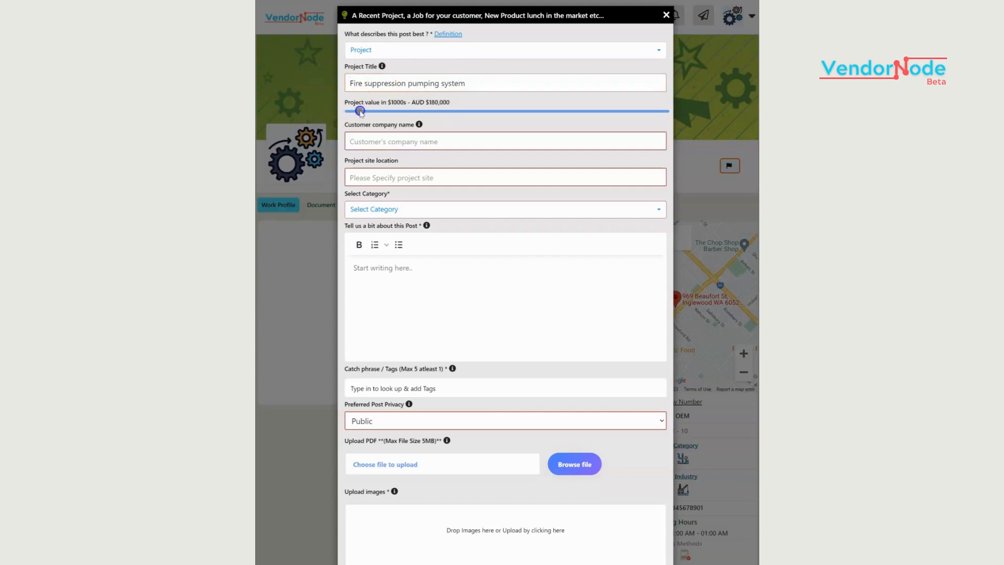
Step: Enter "XYZ Mining Solutions" as the customer company and "Kalgoorlie" as the project site location
{"action": "left_click", "coordinate": [368, 139]}
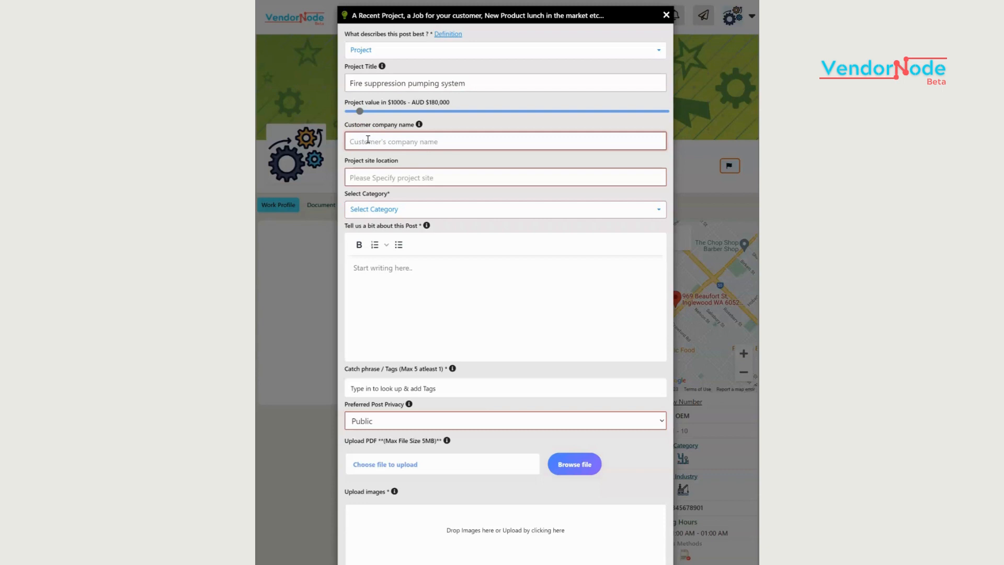
{"action": "type", "text": "XYZ Mining Solutions"}
{"action": "left_click", "coordinate": [371, 177]}
{"action": "type", "text": "Kalg"}
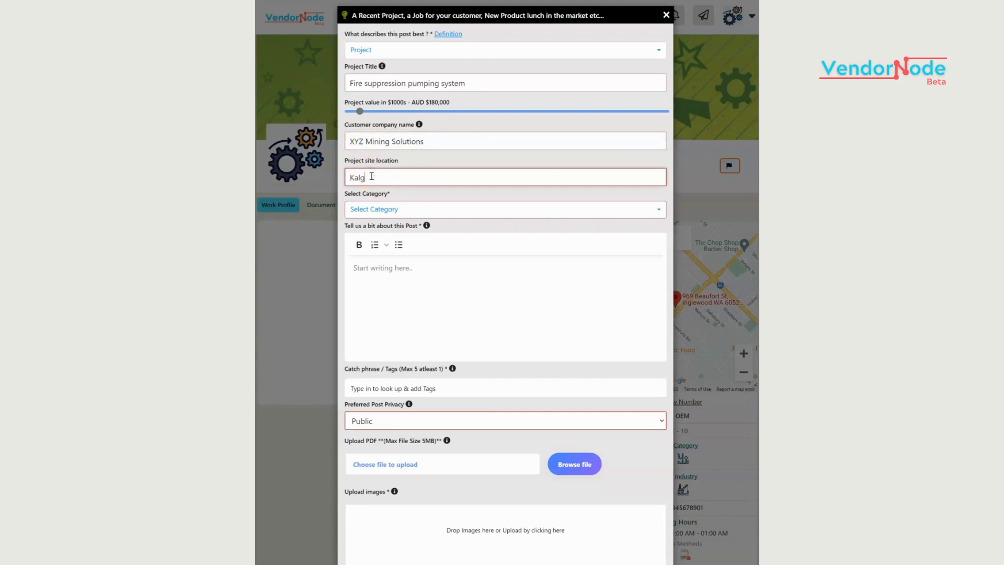
{"action": "type", "text": "oorlie"}
Step: Choose the Piping Solution category and describe the post as "This a test post about fire supression system for mining application."
{"action": "left_click", "coordinate": [398, 211]}
{"action": "left_click", "coordinate": [459, 213]}
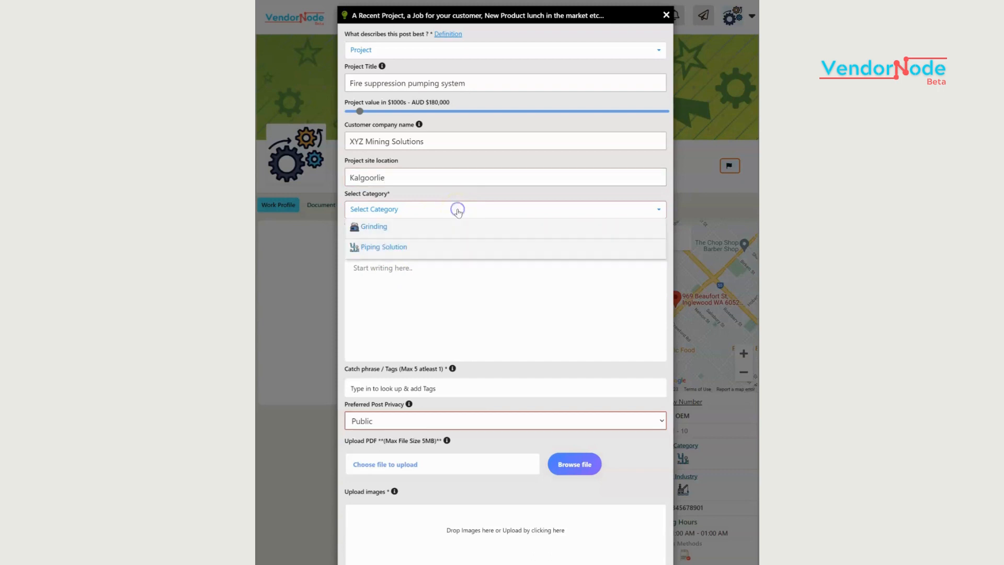
{"action": "left_click", "coordinate": [390, 248]}
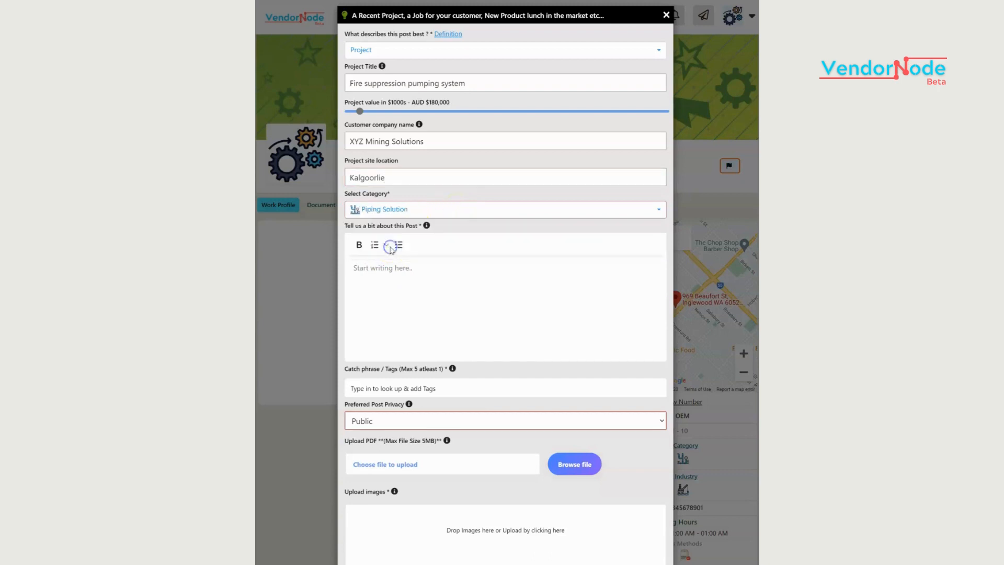
{"action": "left_click", "coordinate": [413, 276]}
{"action": "type", "text": "This a test post about fire supression "}
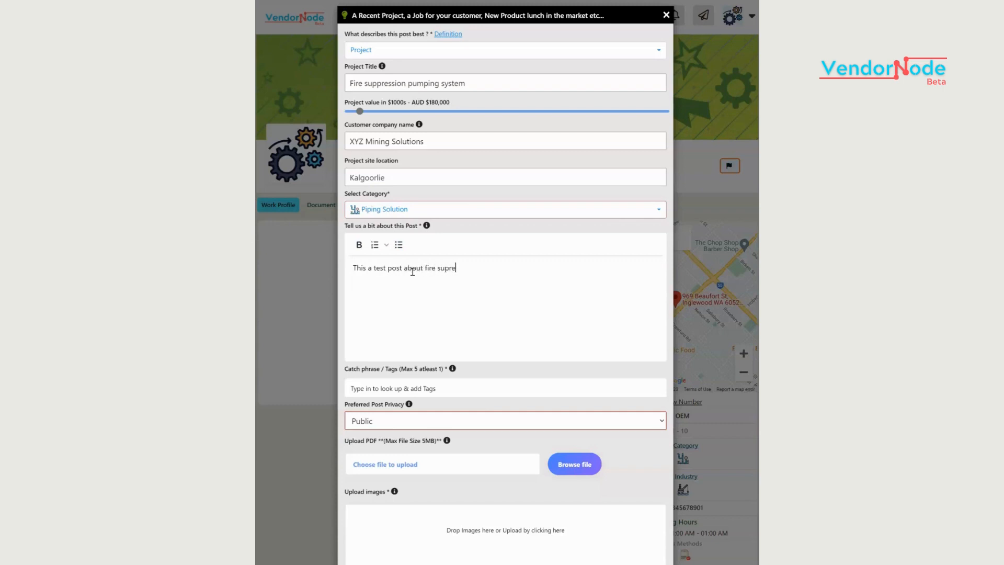
{"action": "type", "text": "system for mining application."}
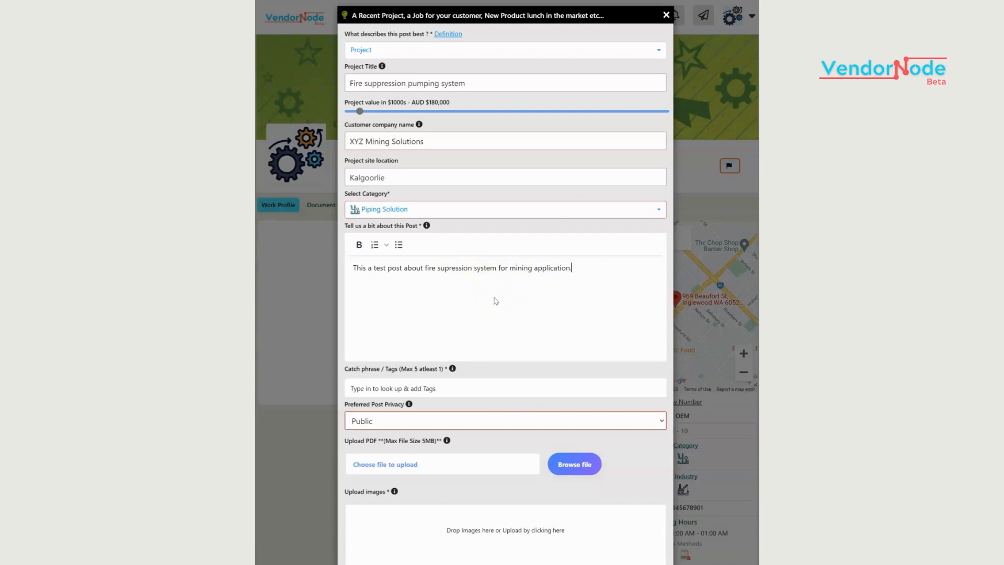
{"action": "left_click", "coordinate": [566, 293]}
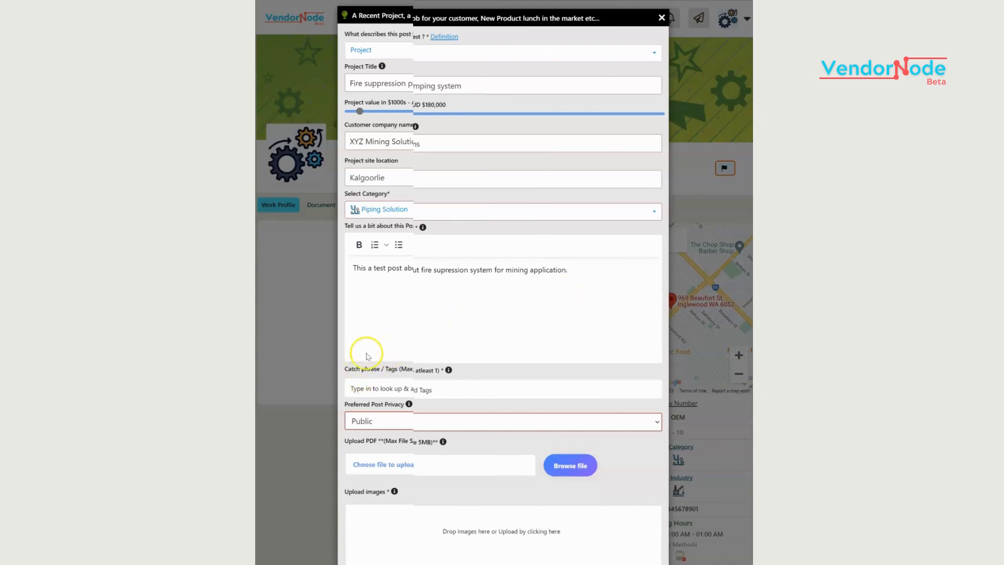
Step: Add the tags "fire suppression", "sewage water" and "slurry handling" to the post
{"action": "left_click", "coordinate": [413, 393]}
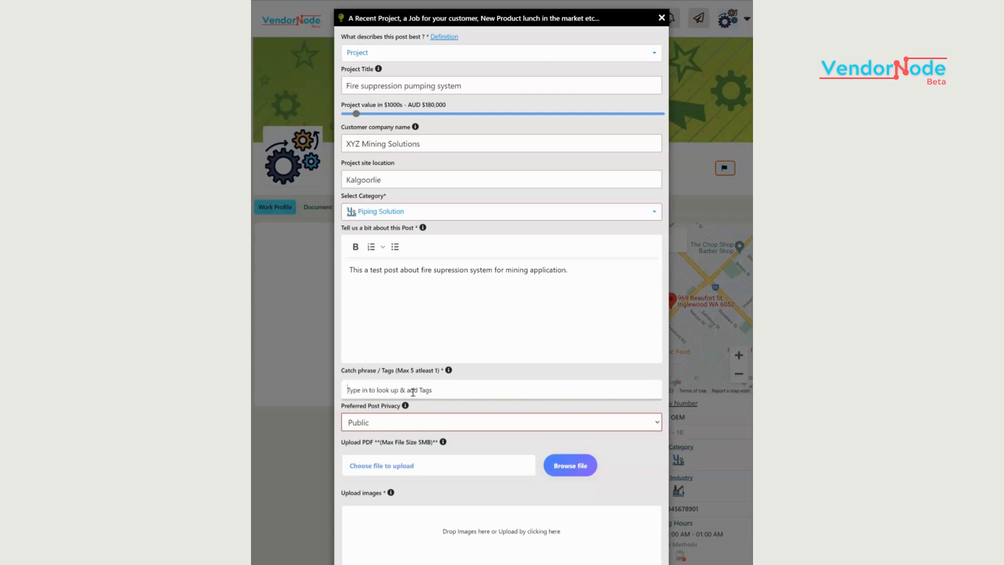
{"action": "left_click", "coordinate": [433, 391]}
{"action": "left_click", "coordinate": [434, 390]}
{"action": "left_click", "coordinate": [433, 390]}
{"action": "type", "text": "fir"}
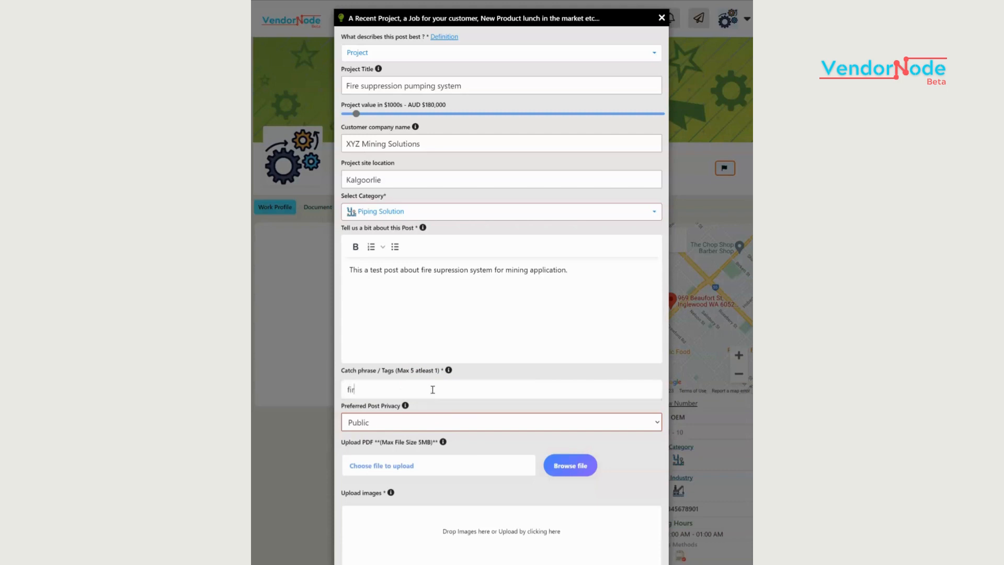
{"action": "type", "text": "e suppression"}
{"action": "key", "text": "Return"}
{"action": "type", "text": "sewage water"}
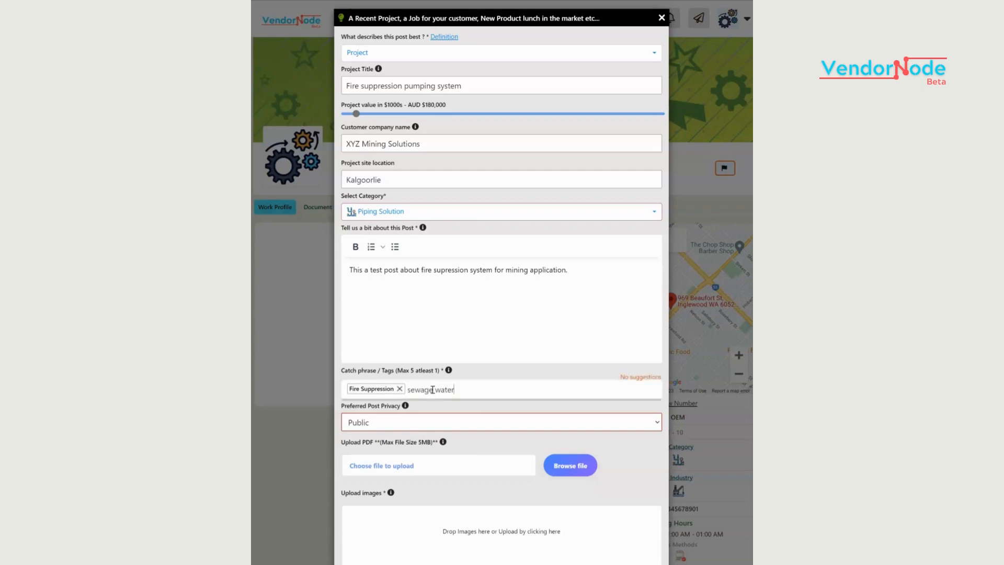
{"action": "key", "text": "Return"}
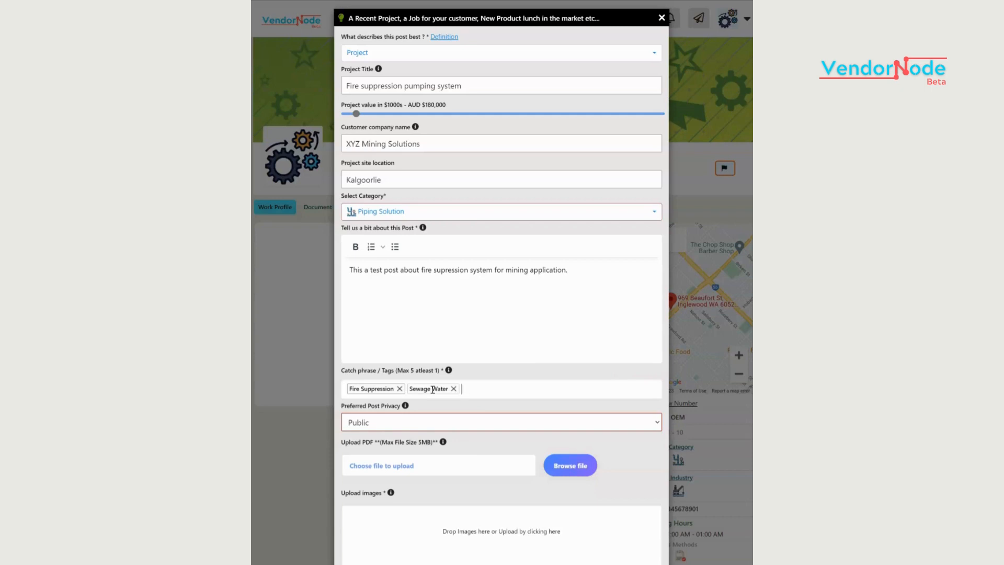
{"action": "type", "text": "slurry handling"}
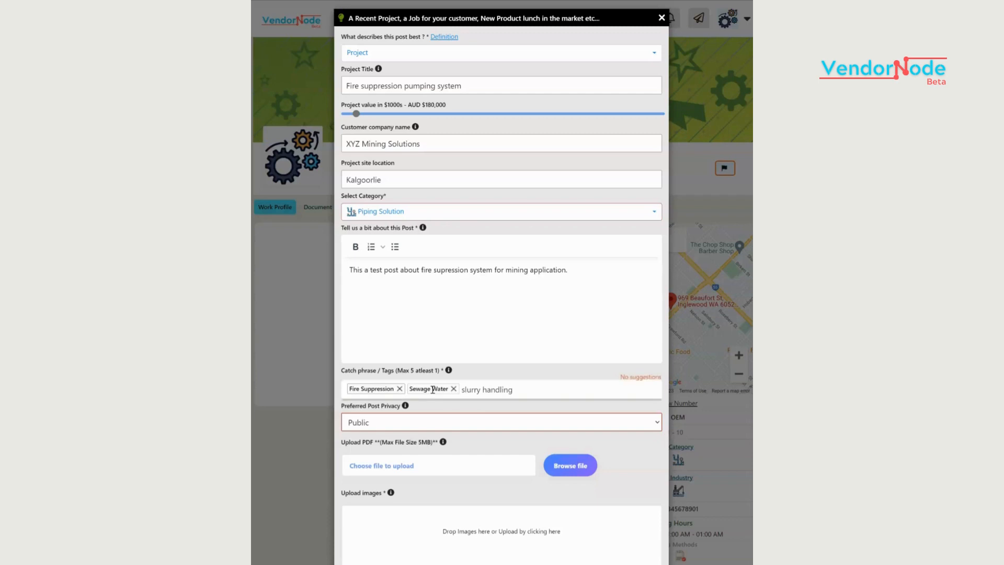
{"action": "key", "text": "Return"}
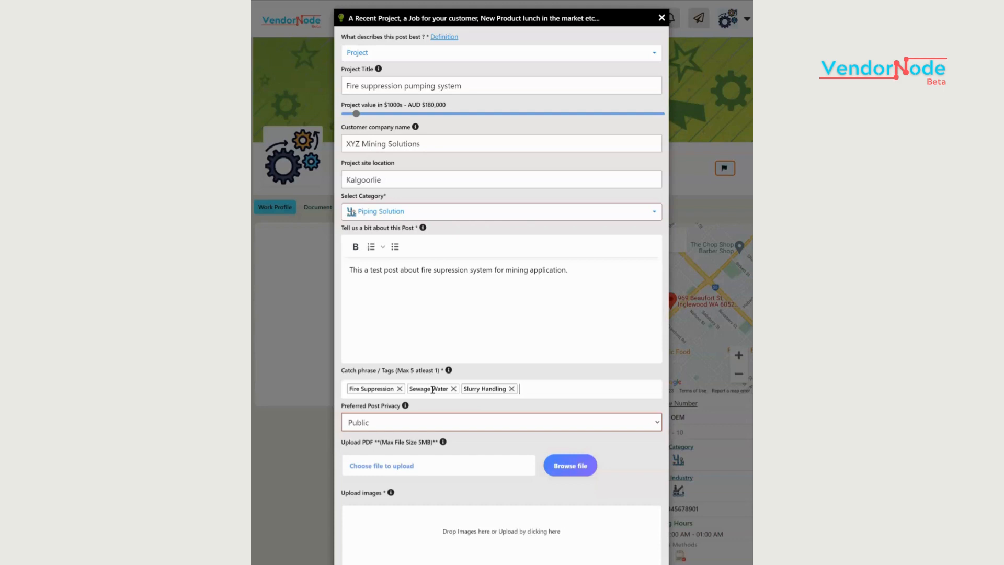
Step: Set the preferred post privacy to Private and attach one PDF file to the post
{"action": "left_click", "coordinate": [380, 424]}
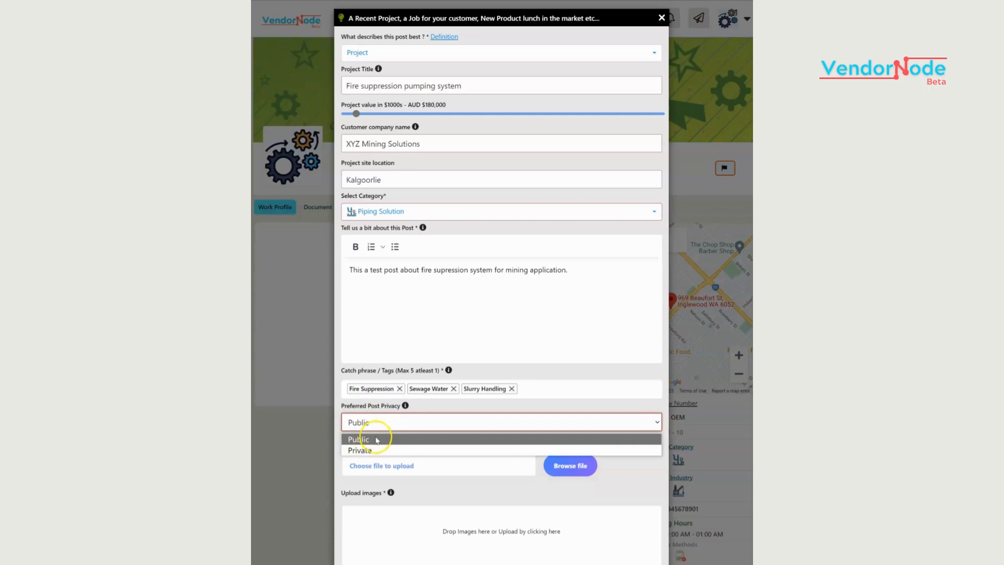
{"action": "left_click", "coordinate": [376, 440]}
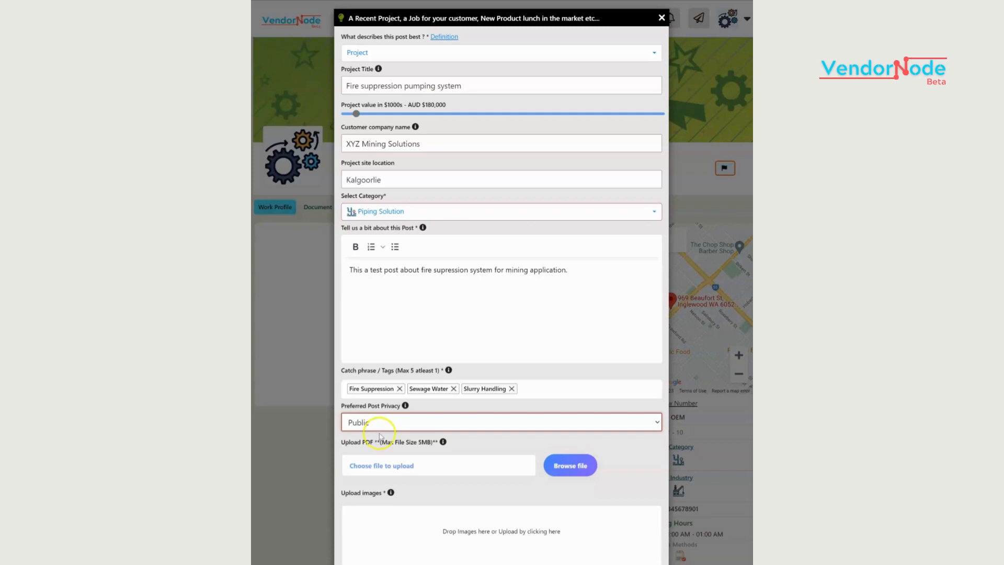
{"action": "left_click", "coordinate": [426, 419]}
{"action": "left_click", "coordinate": [365, 450]}
{"action": "left_click", "coordinate": [394, 465]}
{"action": "double_click", "coordinate": [432, 180]}
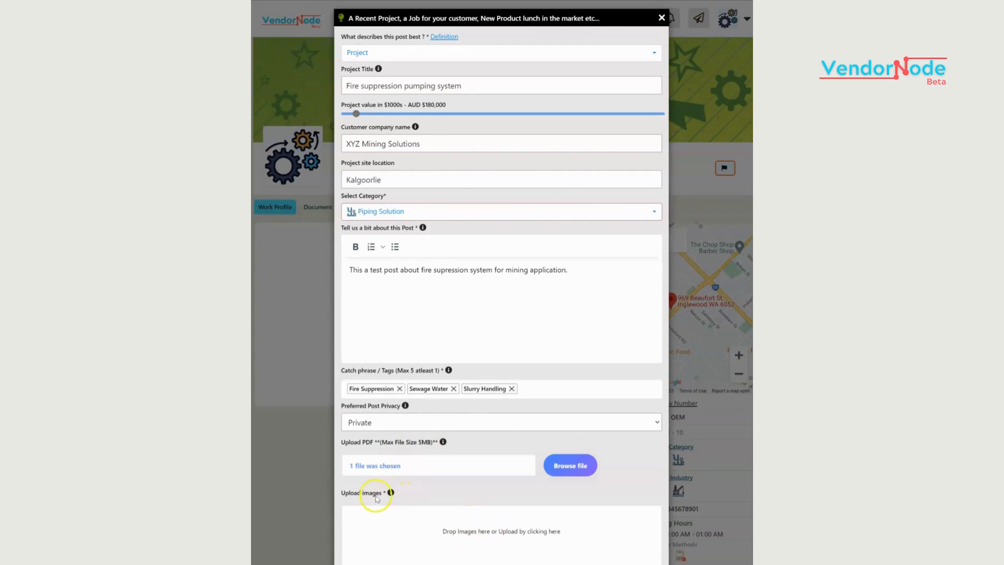
Step: Upload two images of the blue pumps and publish the post
{"action": "left_click", "coordinate": [509, 532]}
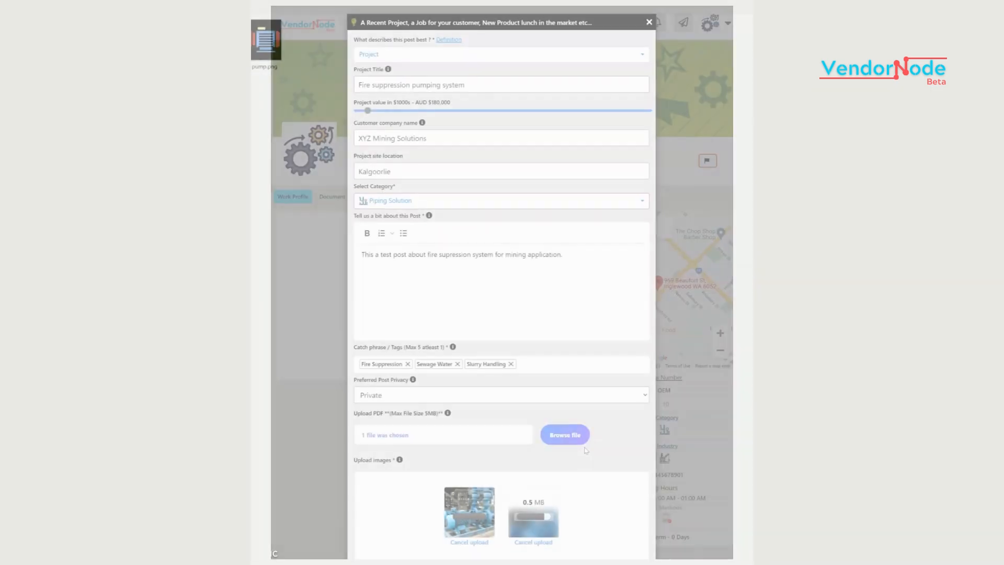
{"action": "scroll", "coordinate": [586, 450], "scroll_direction": "down", "scroll_amount": 1}
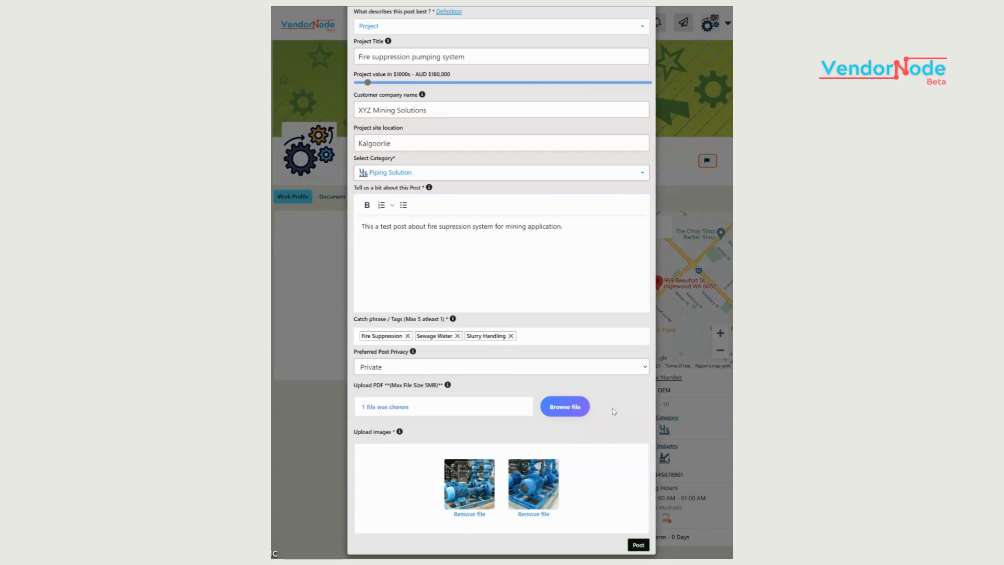
{"action": "left_click", "coordinate": [638, 545]}
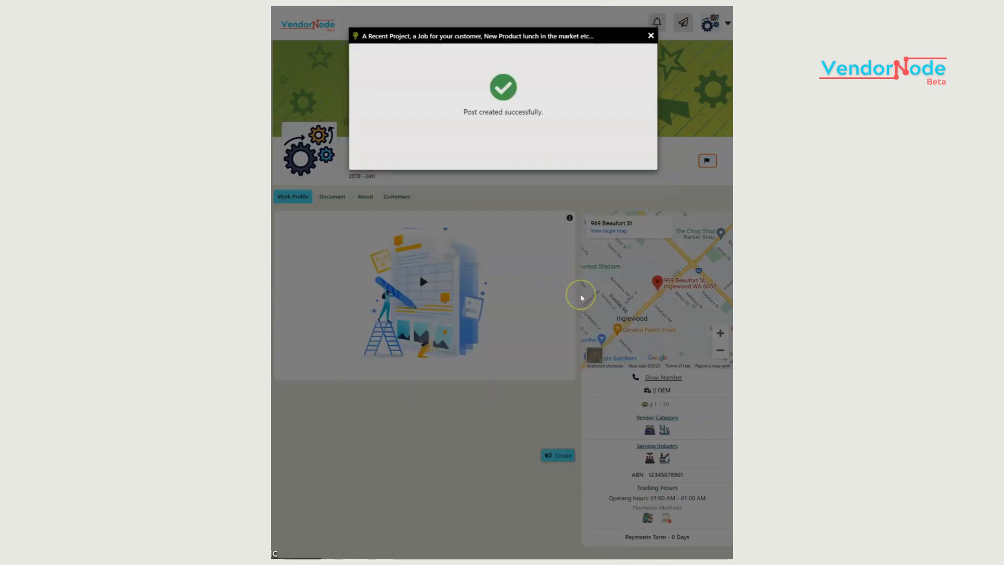